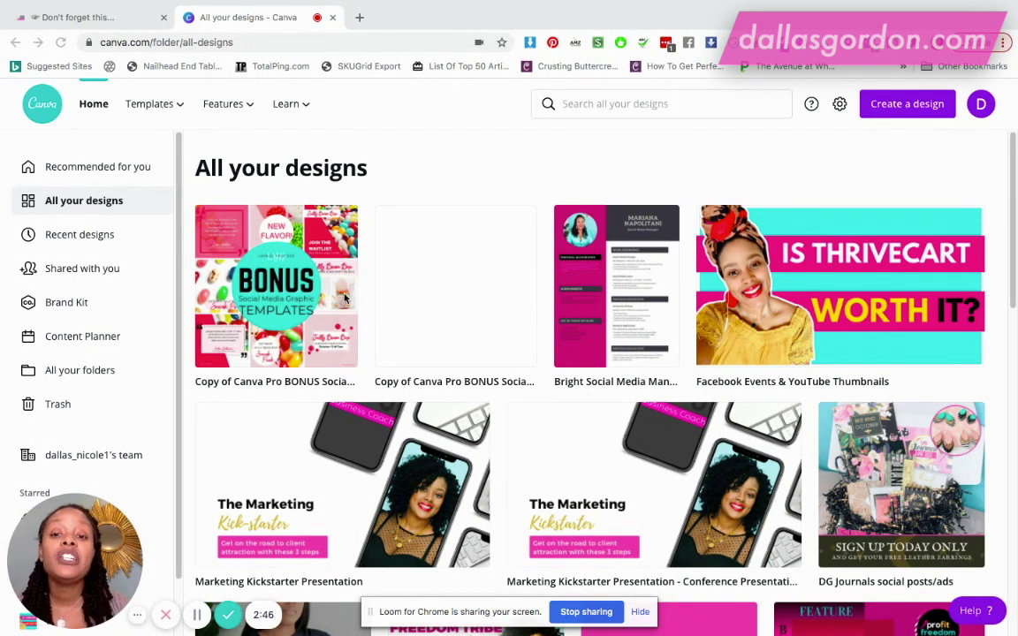
Scroll the All your designs grid to locate the Social Media Posts - 2 design.
{"action": "scroll", "coordinate": [727, 327], "scroll_direction": "down", "scroll_amount": 1}
{"action": "scroll", "coordinate": [727, 327], "scroll_direction": "down", "scroll_amount": 5}
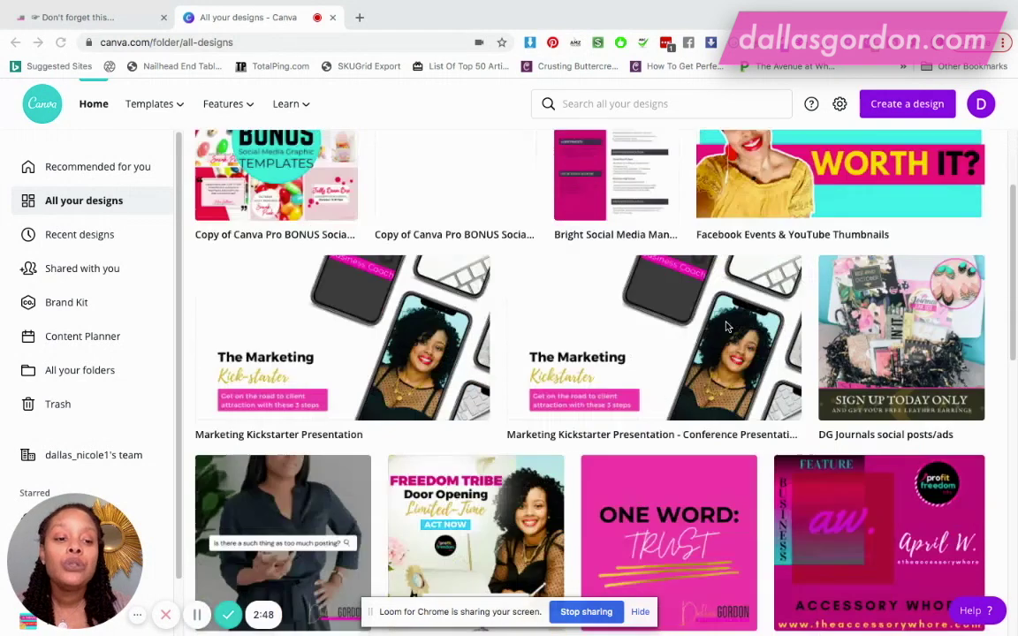
{"action": "scroll", "coordinate": [653, 290], "scroll_direction": "up", "scroll_amount": 1}
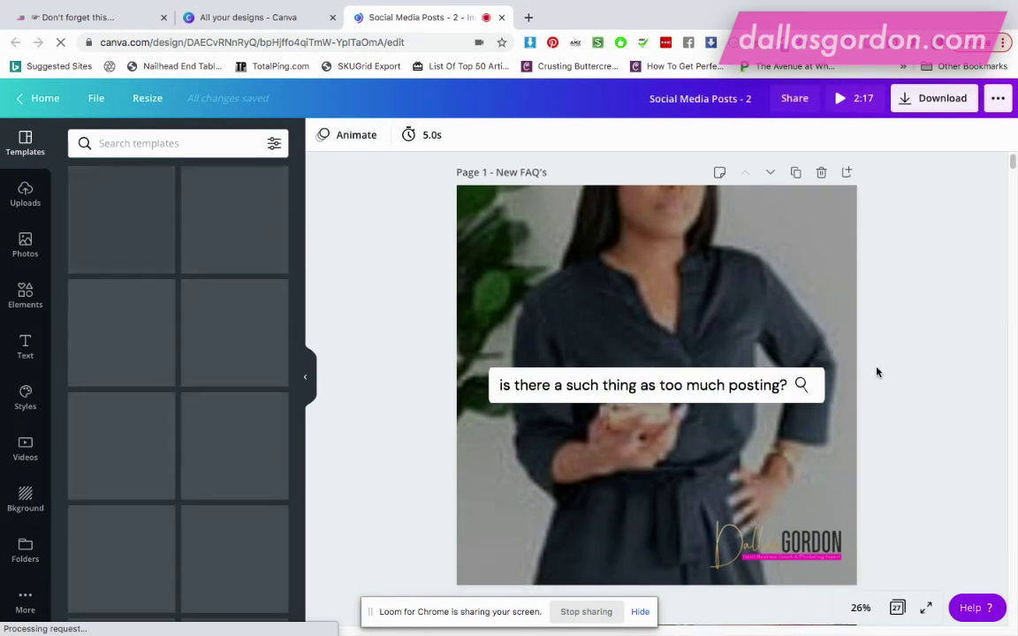
{"action": "scroll", "coordinate": [670, 325], "scroll_direction": "down", "scroll_amount": 2}
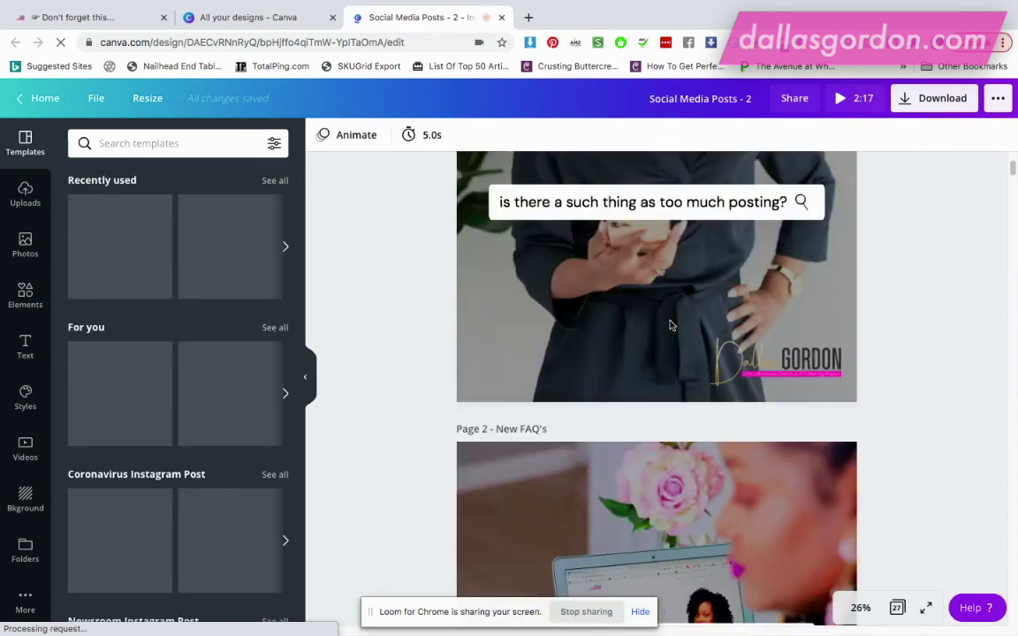
{"action": "scroll", "coordinate": [670, 325], "scroll_direction": "down", "scroll_amount": 5}
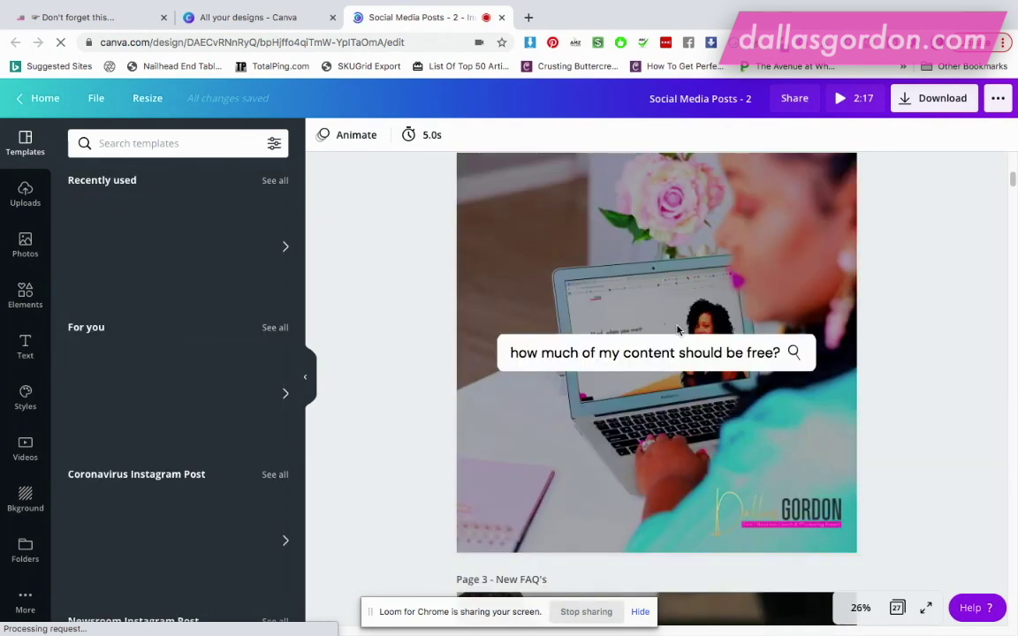
{"action": "scroll", "coordinate": [678, 331], "scroll_direction": "down", "scroll_amount": 1}
{"action": "scroll", "coordinate": [678, 330], "scroll_direction": "down", "scroll_amount": 3}
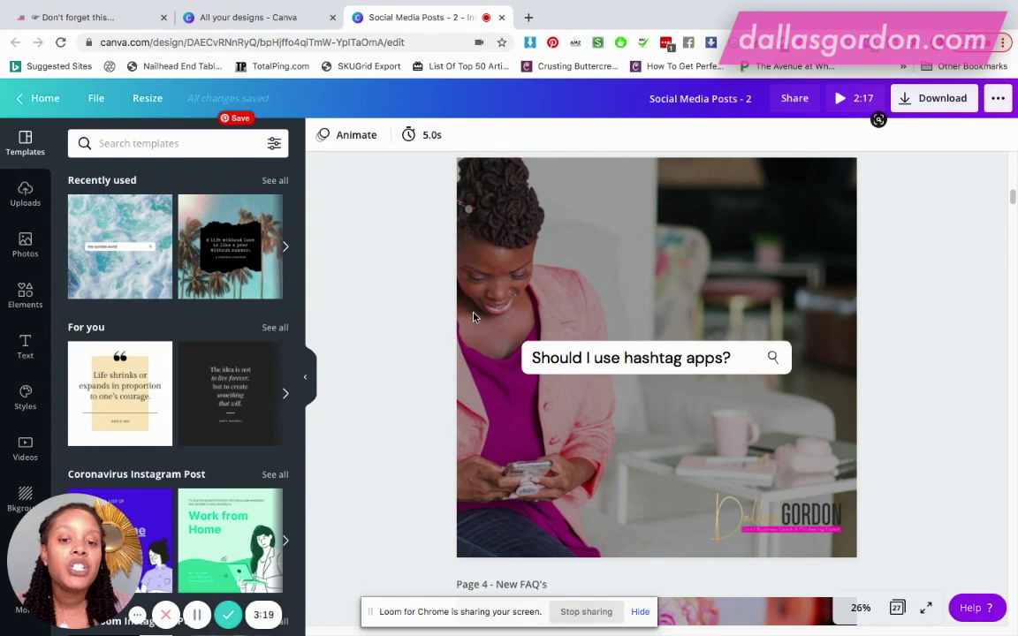
{"action": "left_click", "coordinate": [621, 356]}
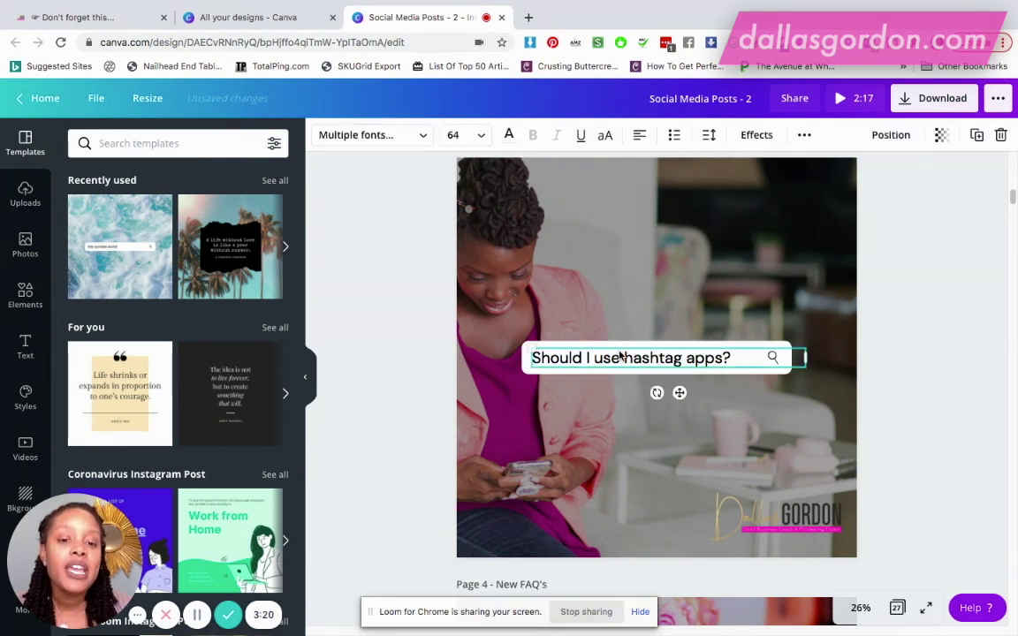
{"action": "left_click", "coordinate": [939, 325]}
{"action": "scroll", "coordinate": [940, 325], "scroll_direction": "down", "scroll_amount": 3}
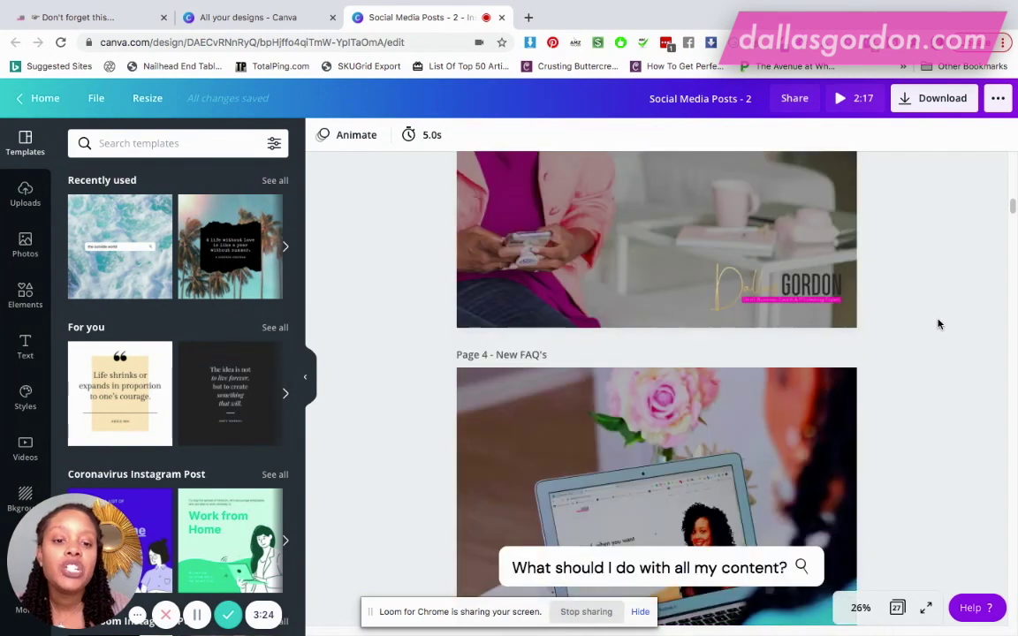
{"action": "scroll", "coordinate": [939, 325], "scroll_direction": "up", "scroll_amount": 5}
{"action": "scroll", "coordinate": [939, 325], "scroll_direction": "up", "scroll_amount": 5}
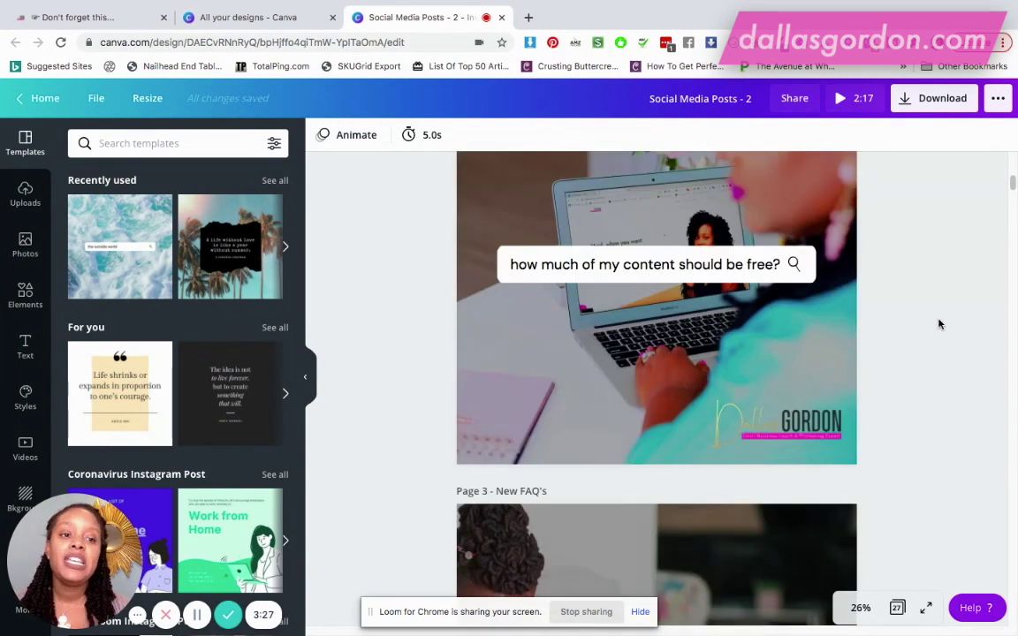
{"action": "scroll", "coordinate": [925, 326], "scroll_direction": "up", "scroll_amount": 5}
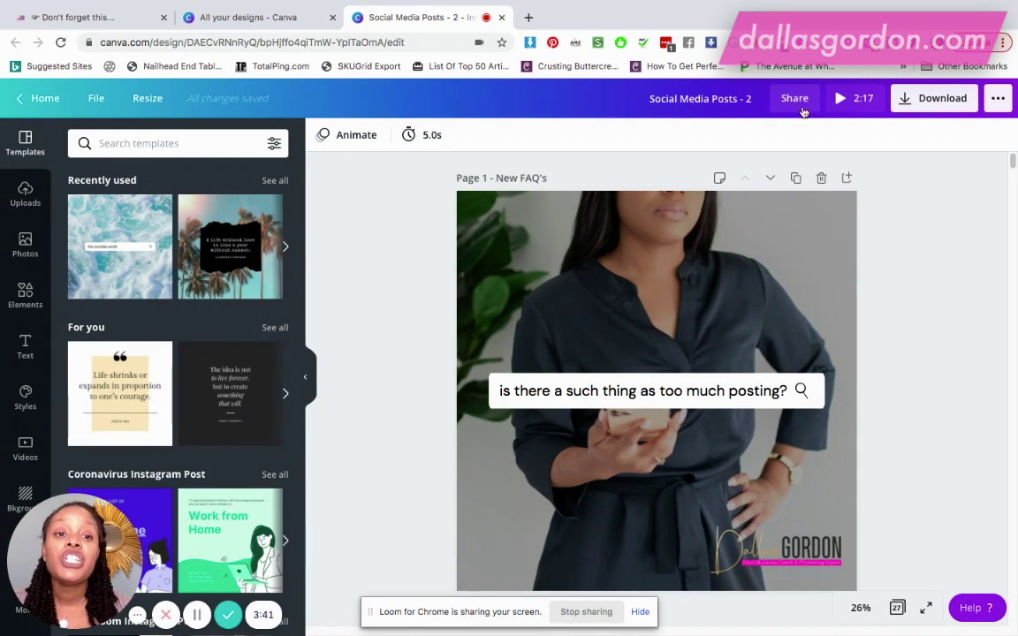
Set the design's share link to 'use as template' and copy it.
{"action": "left_click", "coordinate": [796, 99]}
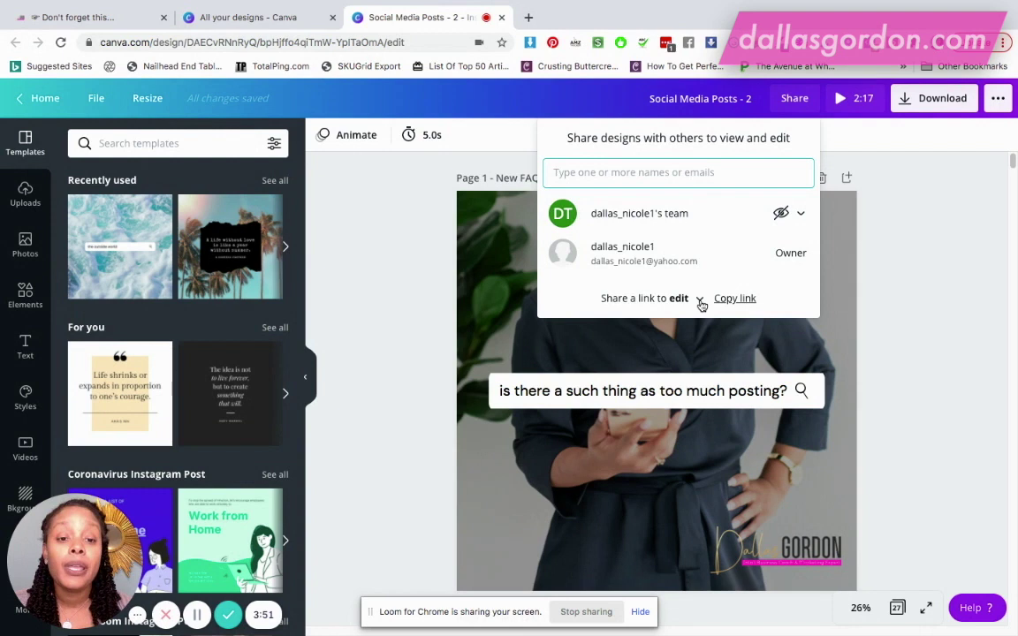
{"action": "left_click", "coordinate": [701, 302]}
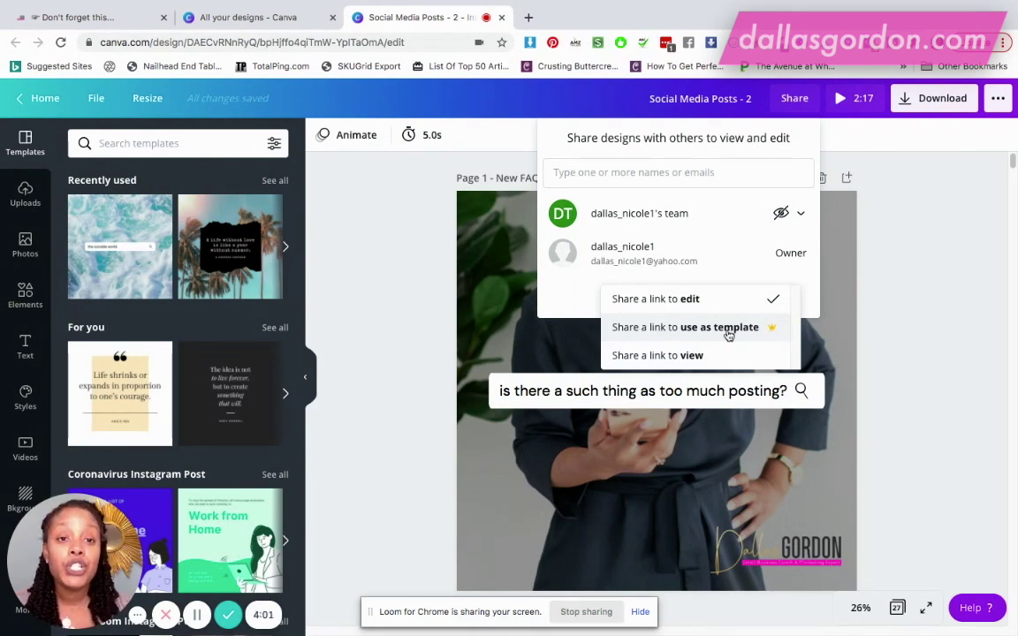
{"action": "left_click", "coordinate": [729, 335]}
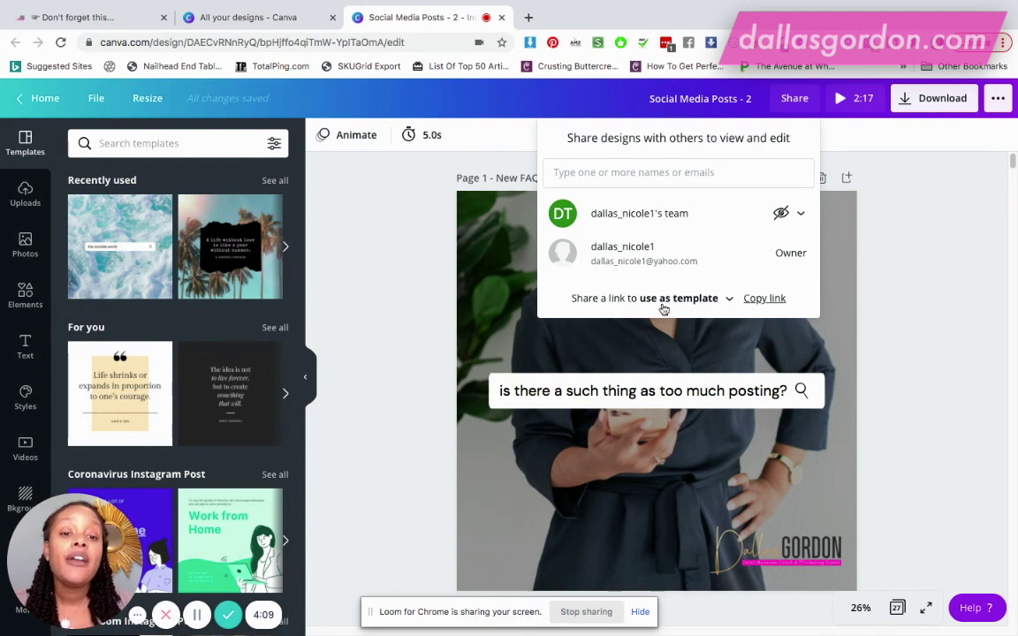
{"action": "left_click", "coordinate": [766, 299]}
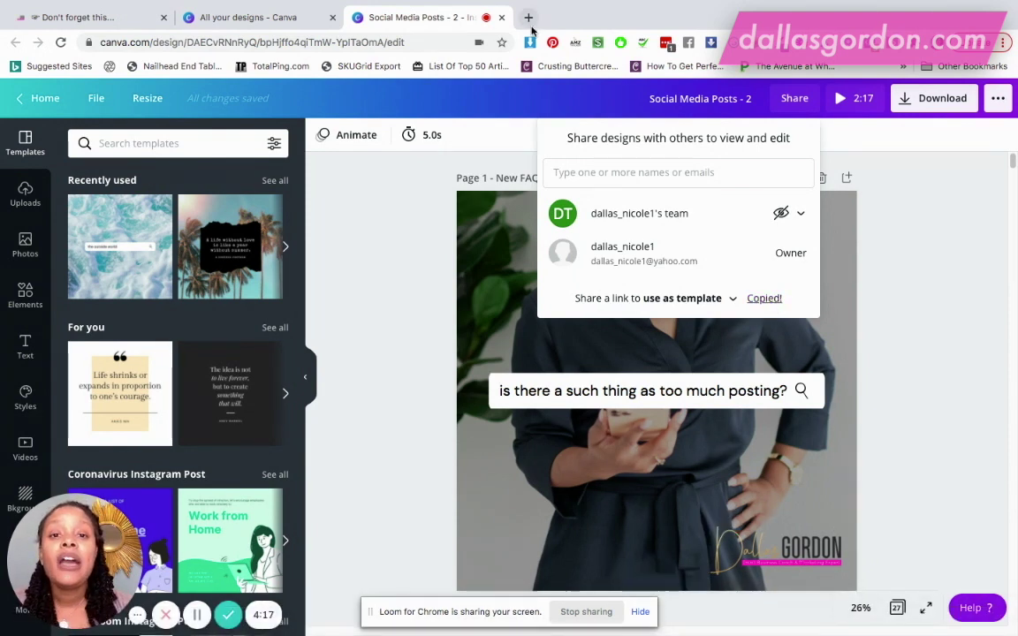
{"action": "key", "text": "ctrl+t"}
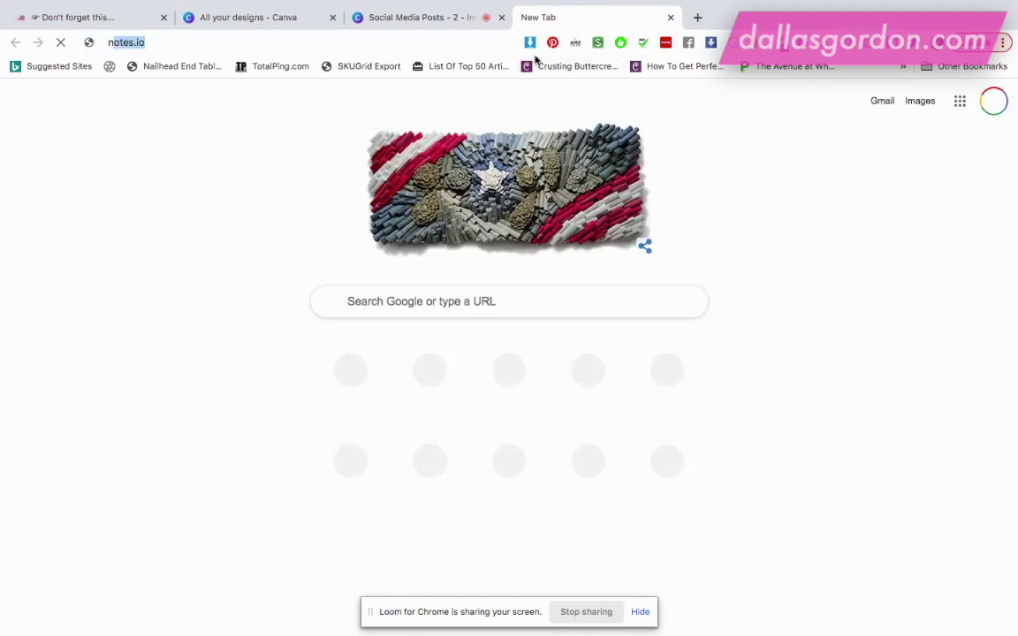
Go to the notes.io site in the new tab.
{"action": "type", "text": "notes"}
{"action": "key", "text": "Return"}
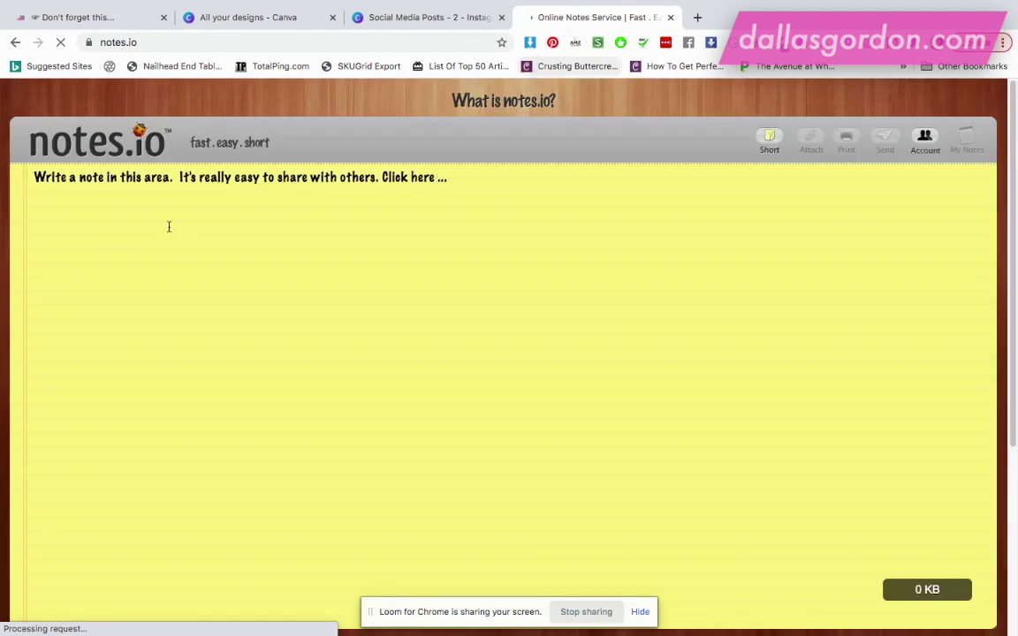
Paste the Canva template link into a notes.io note, then copy it again.
{"action": "left_click", "coordinate": [136, 190]}
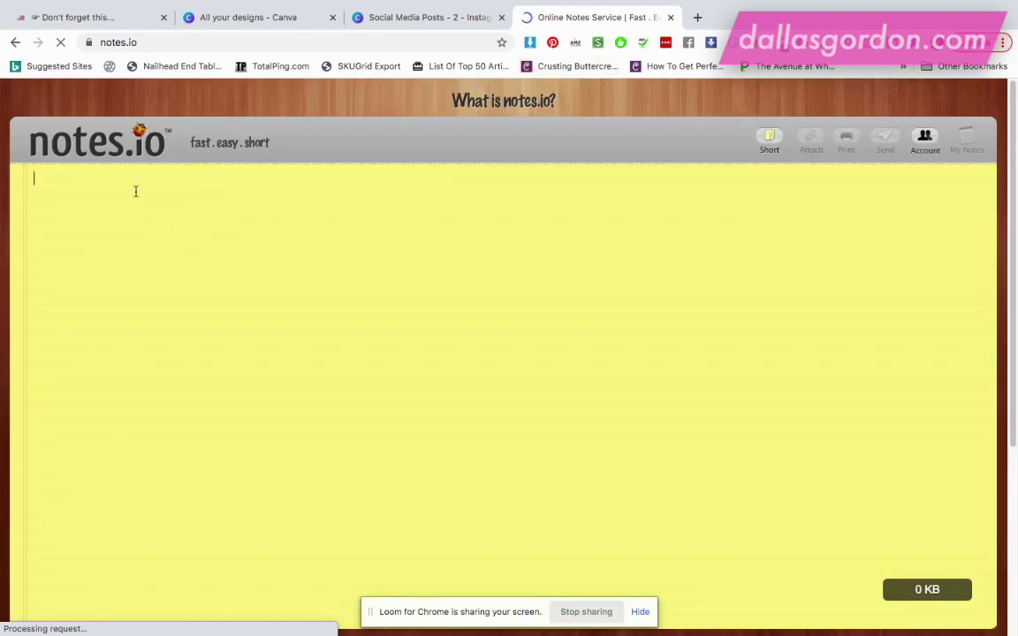
{"action": "right_click", "coordinate": [137, 191]}
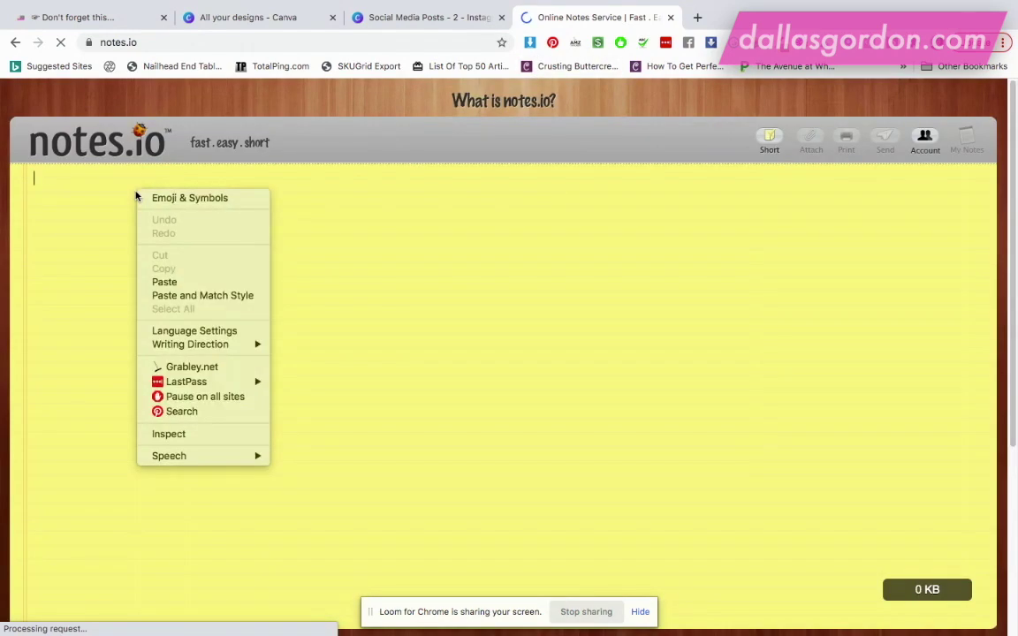
{"action": "left_click", "coordinate": [205, 283]}
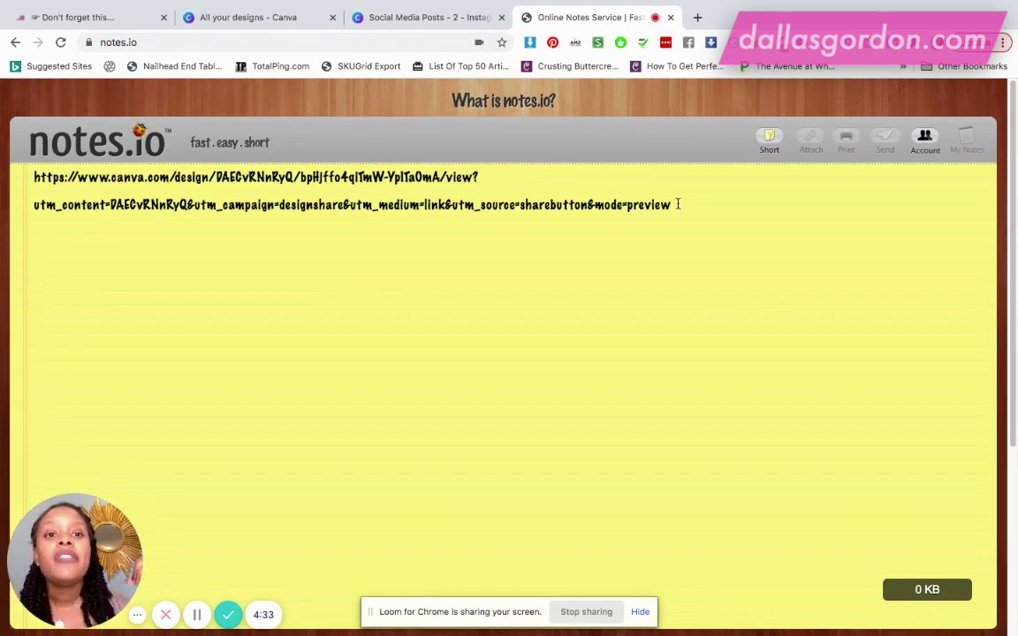
{"action": "left_click_drag", "start_coordinate": [678, 204], "coordinate": [39, 172]}
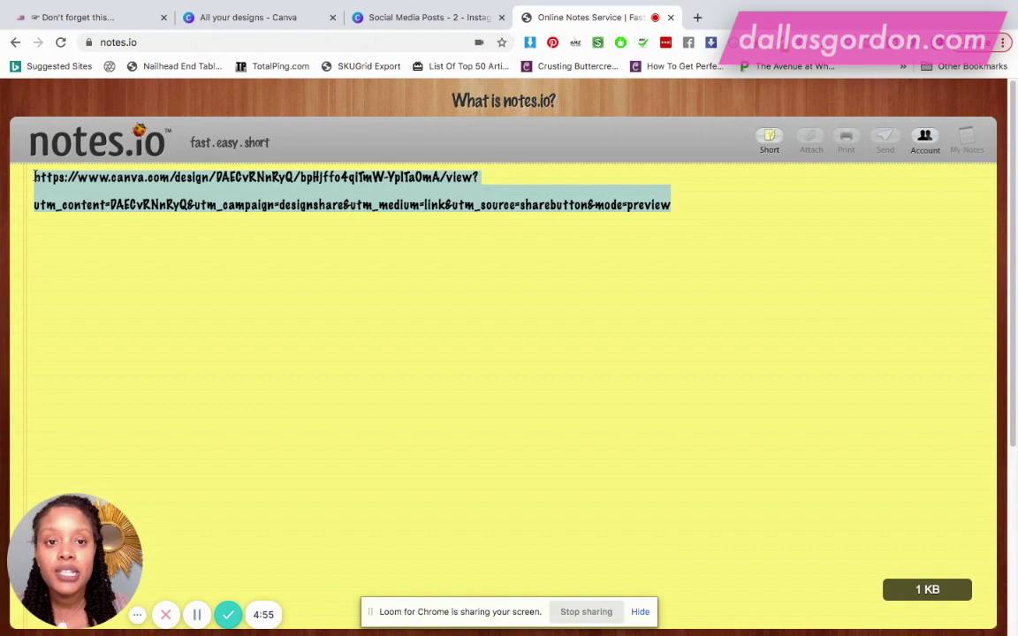
{"action": "right_click", "coordinate": [196, 191]}
{"action": "left_click", "coordinate": [244, 292]}
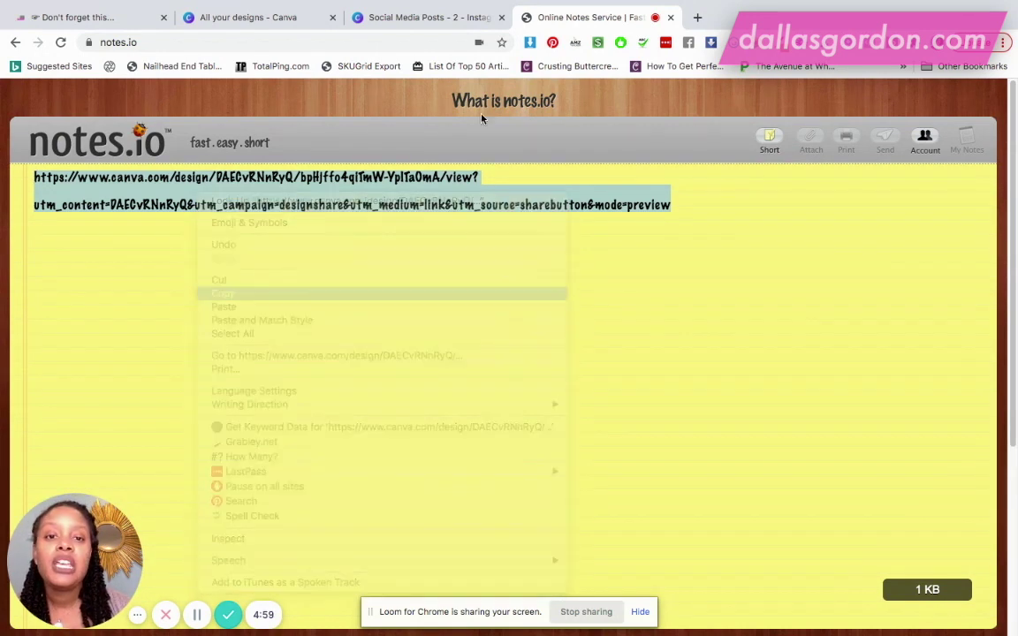
{"action": "left_click", "coordinate": [697, 18]}
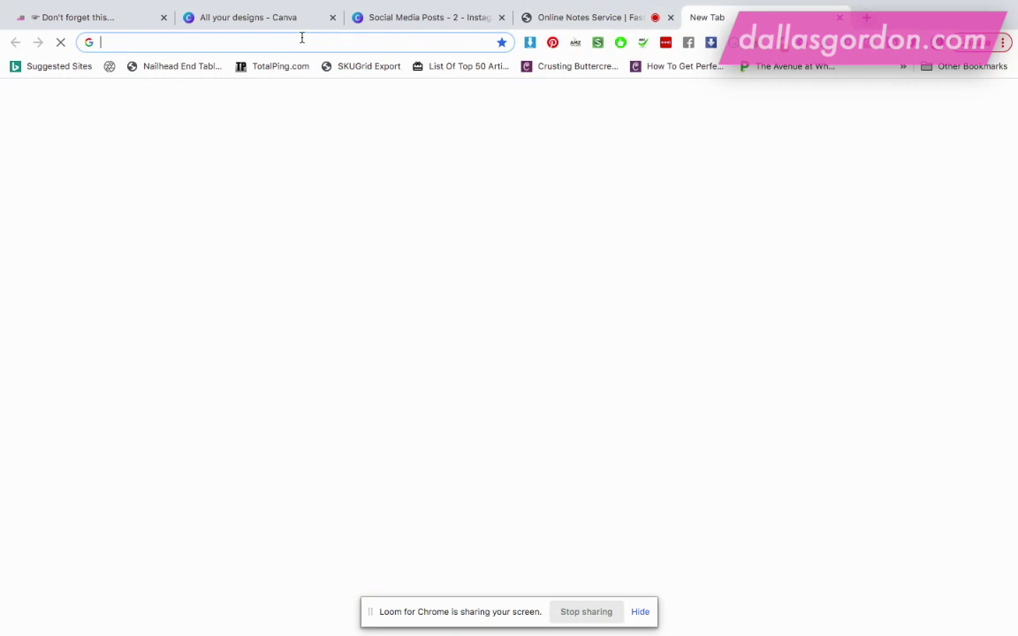
Open the copied template link and preview the template's next pages.
{"action": "key", "text": "super+v"}
{"action": "key", "text": "Return"}
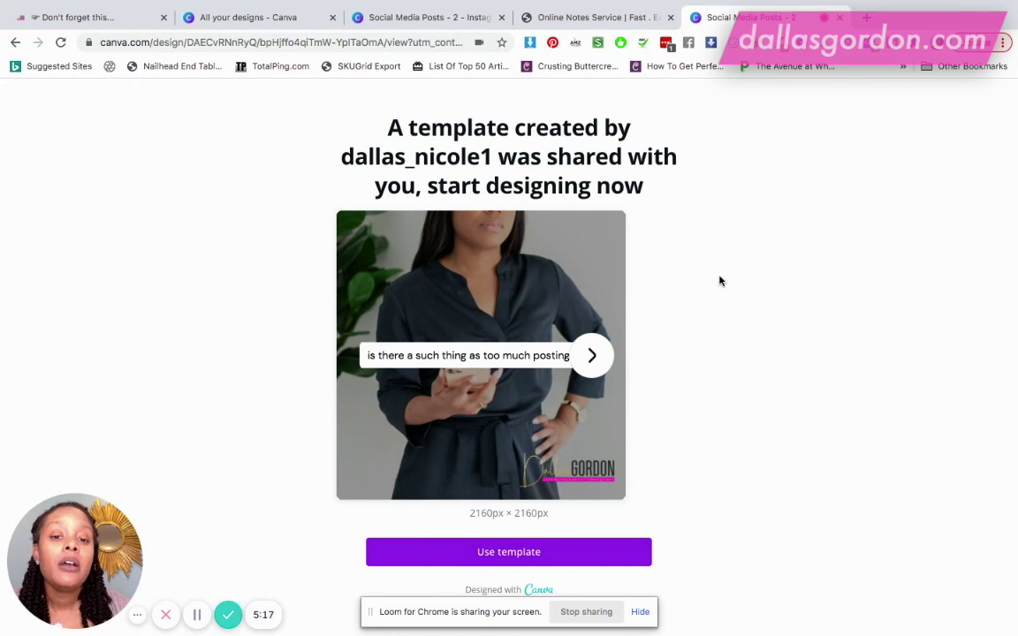
{"action": "left_click", "coordinate": [591, 356]}
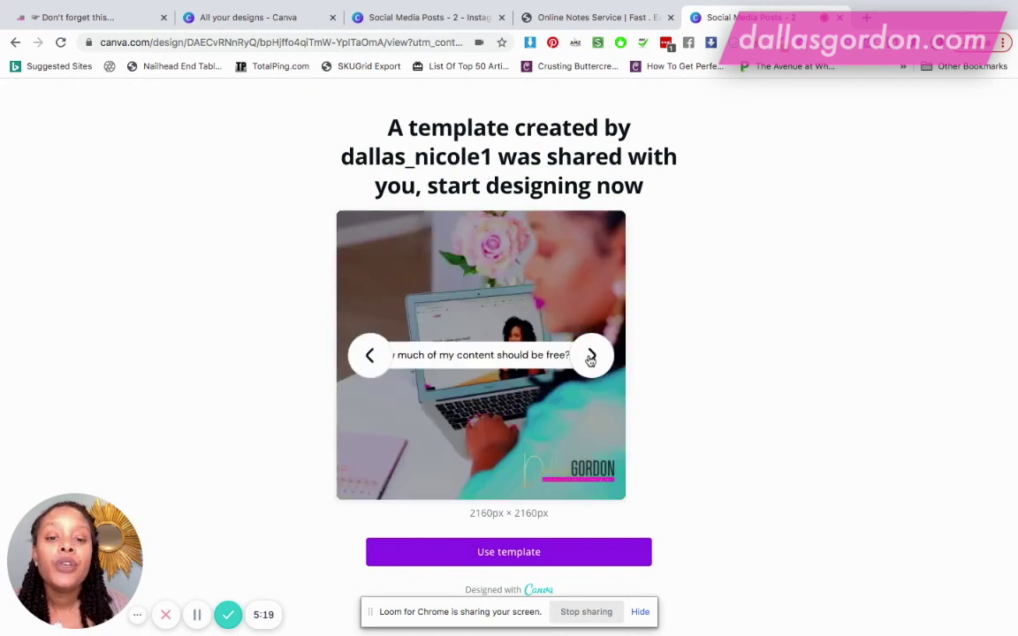
{"action": "left_click", "coordinate": [590, 356]}
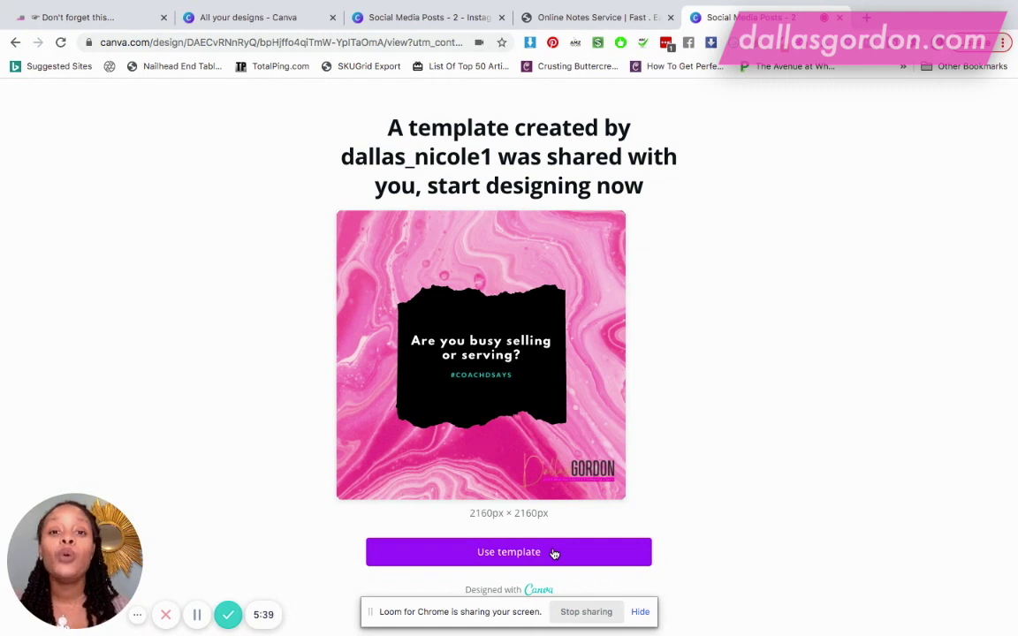
{"action": "mouse_move", "coordinate": [606, 389]}
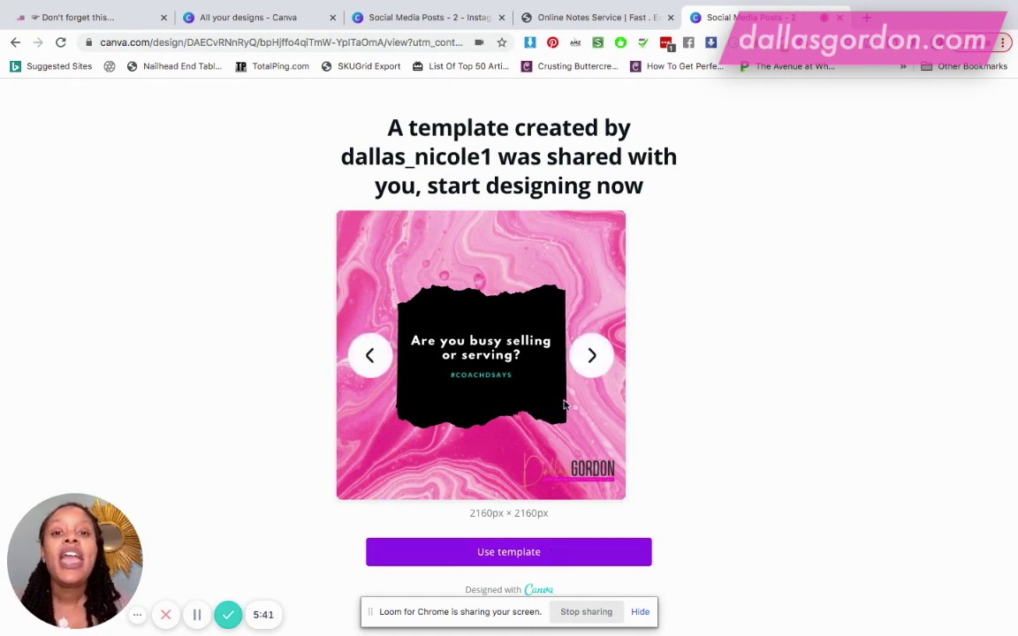